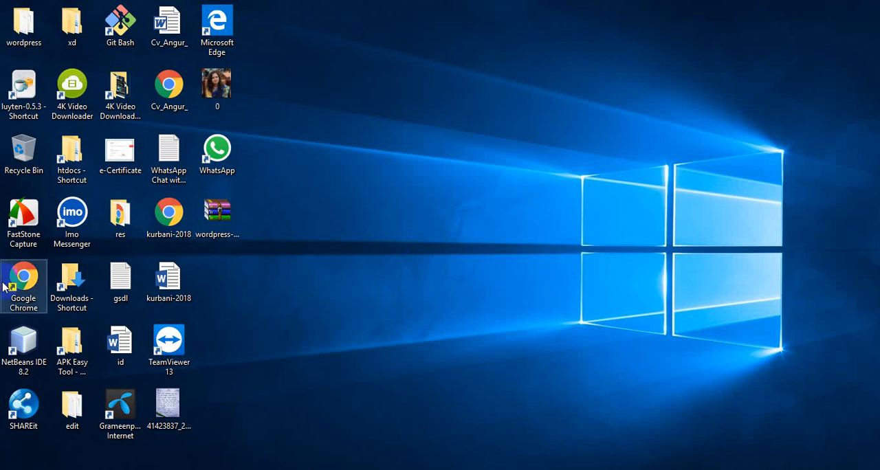
# Step: Open Chrome, search Google for wordpress, and view the WordPress 4.9.8 download option on the WordPress.org download page
pyautogui.doubleClick(25, 277)
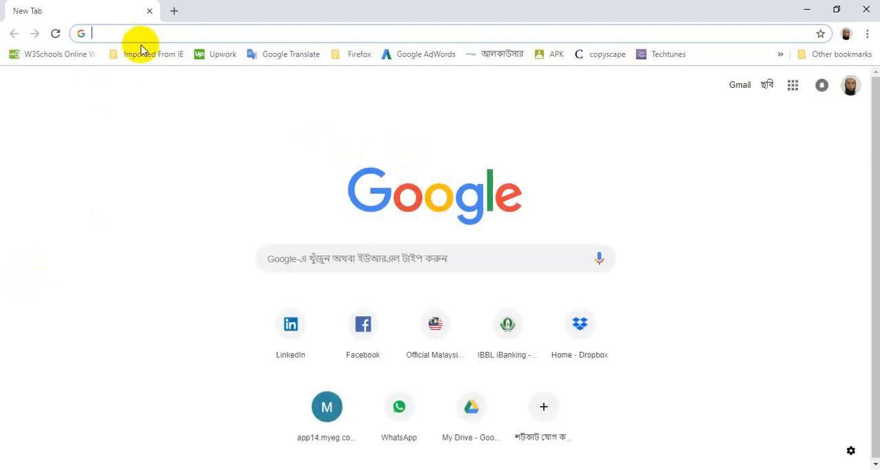
pyautogui.write('wo')
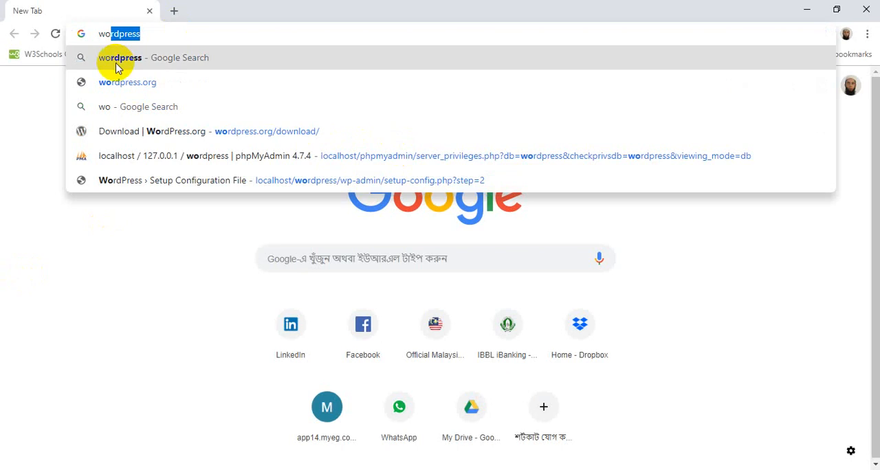
pyautogui.click(116, 60)
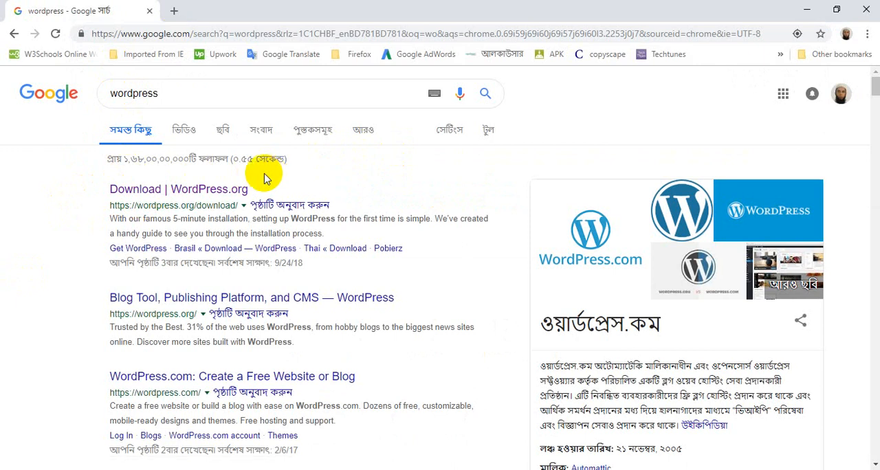
pyautogui.click(152, 191)
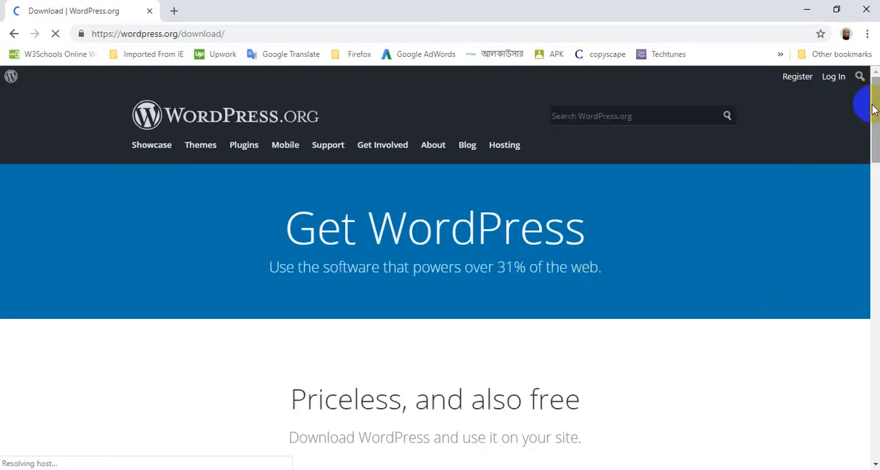
pyautogui.moveTo(873, 100); pyautogui.dragTo(874, 153)
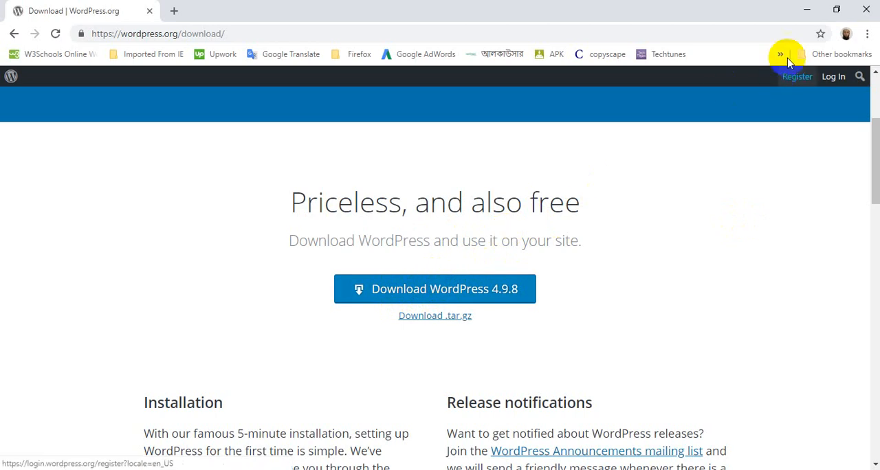
pyautogui.click(809, 17)
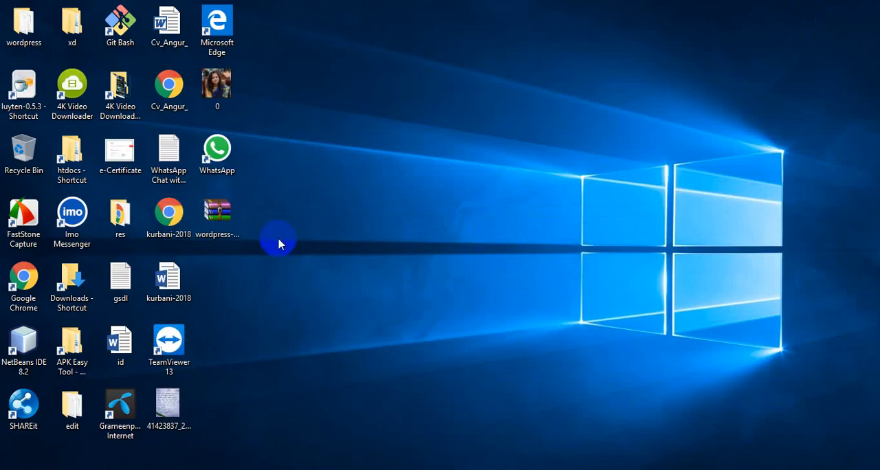
# Step: Copy the extracted wordpress folder from the desktop into the XAMPP htdocs folder
pyautogui.rightClick(204, 212)
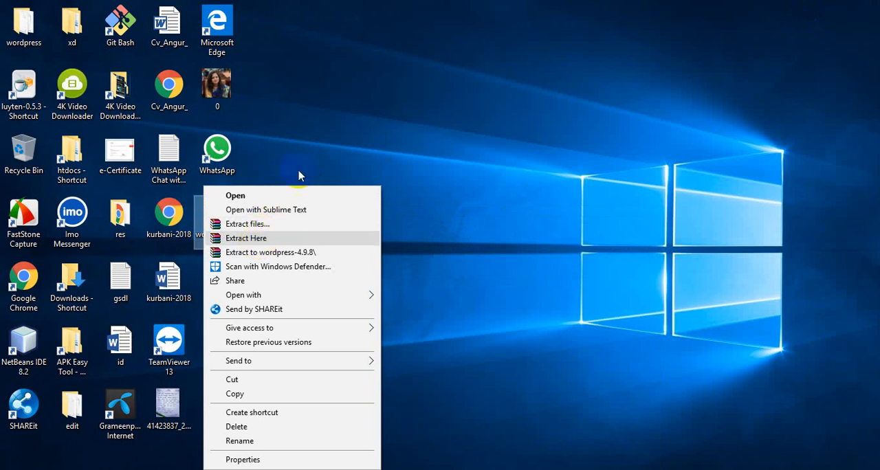
pyautogui.click(352, 141)
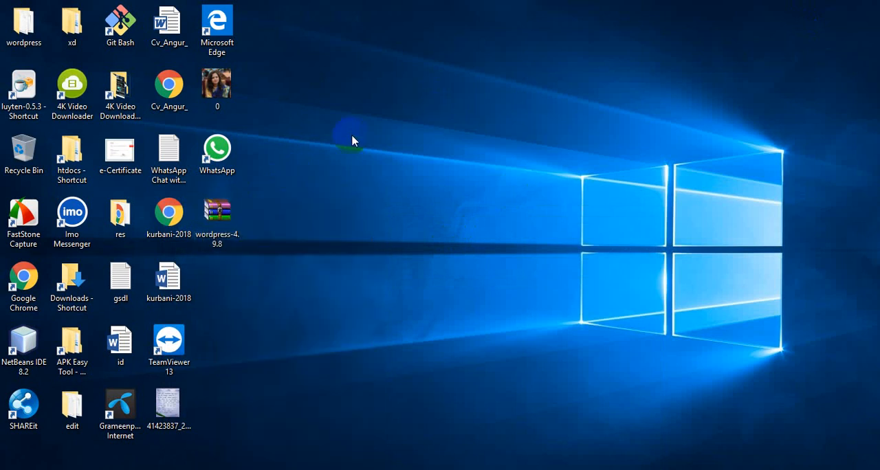
pyautogui.click(18, 28)
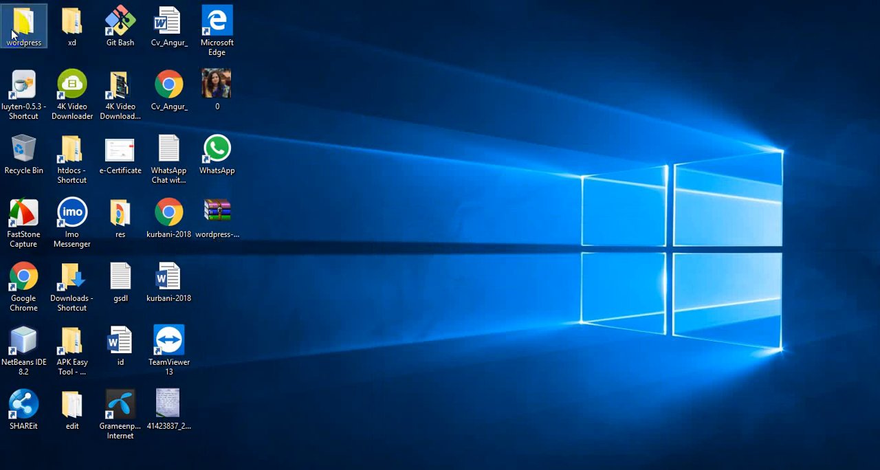
pyautogui.rightClick(12, 33)
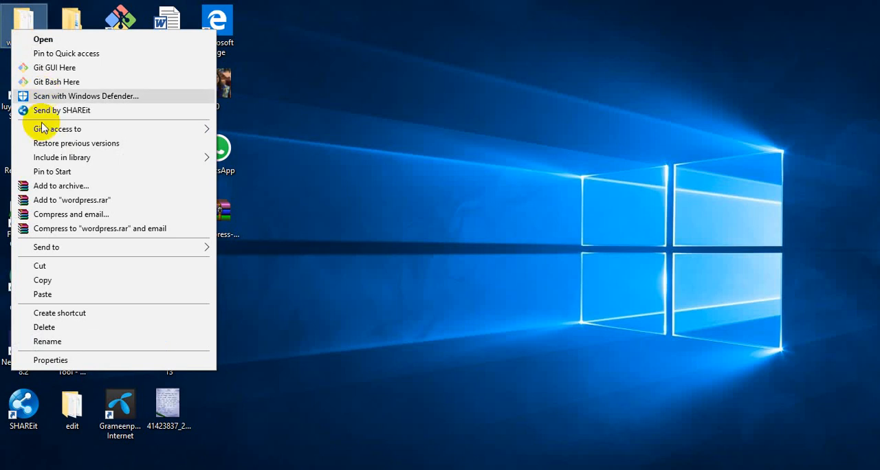
pyautogui.click(54, 282)
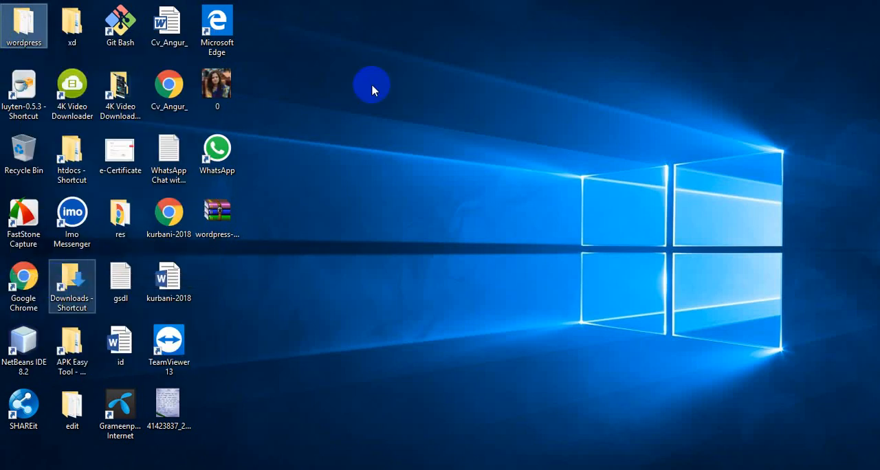
pyautogui.doubleClick(68, 142)
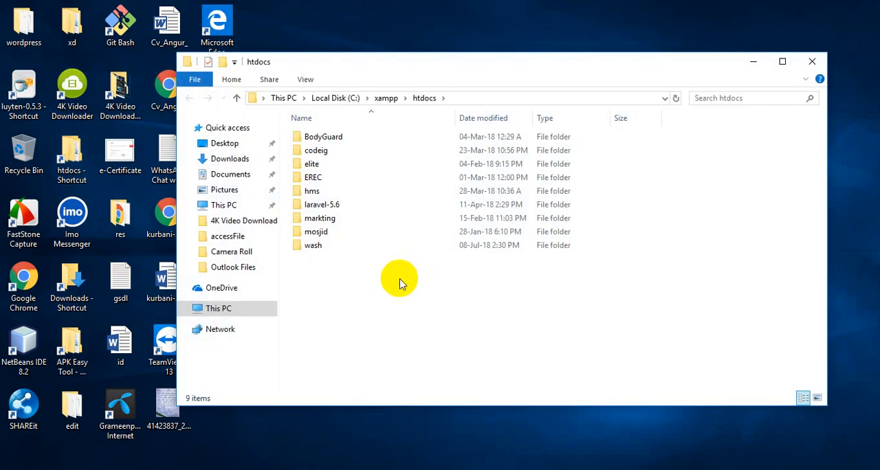
pyautogui.hotkey('ctrl', 'v')
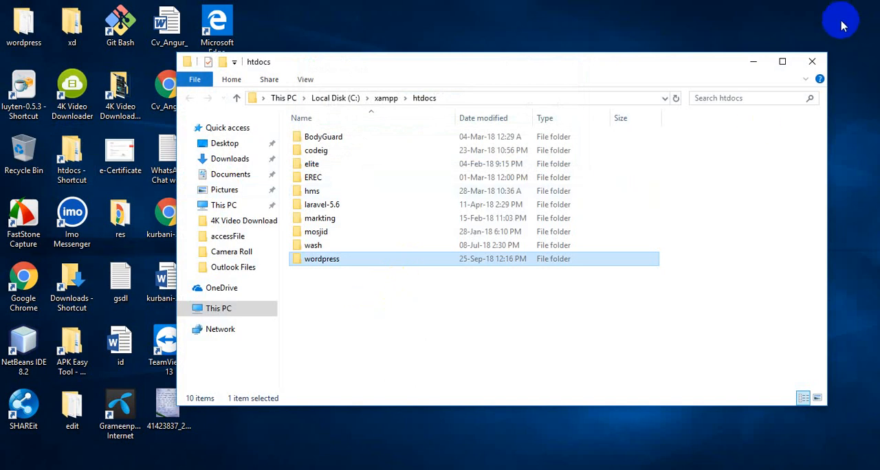
pyautogui.click(811, 63)
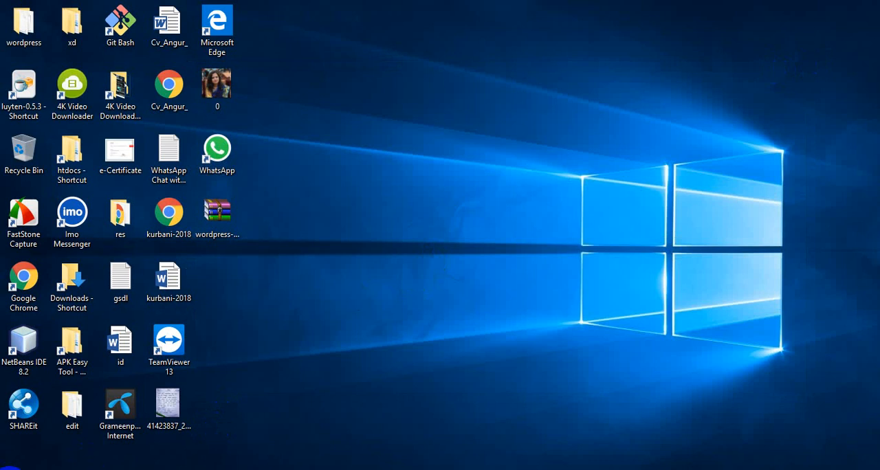
# Step: Launch the XAMPP Control Panel and start the Apache and MySQL modules
pyautogui.click(10, 469)
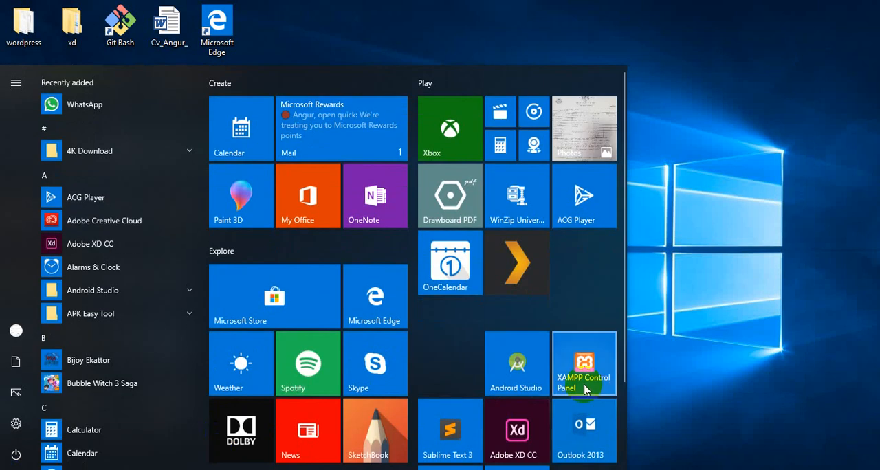
pyautogui.click(584, 389)
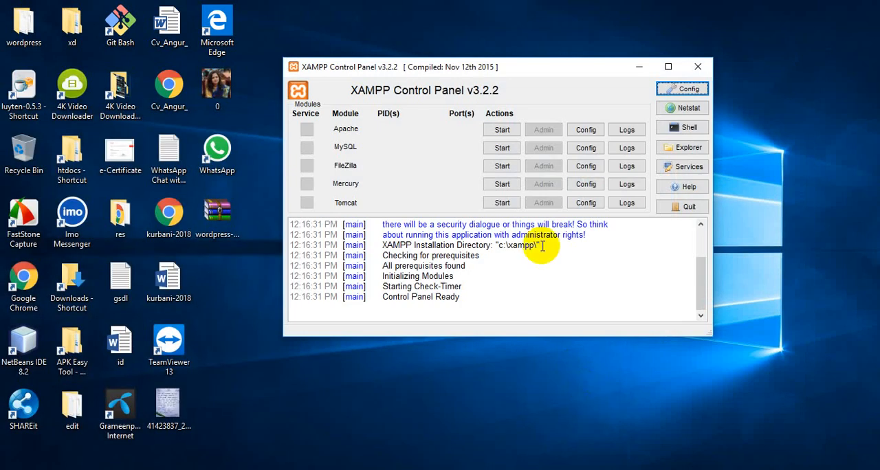
pyautogui.click(502, 131)
pyautogui.click(502, 149)
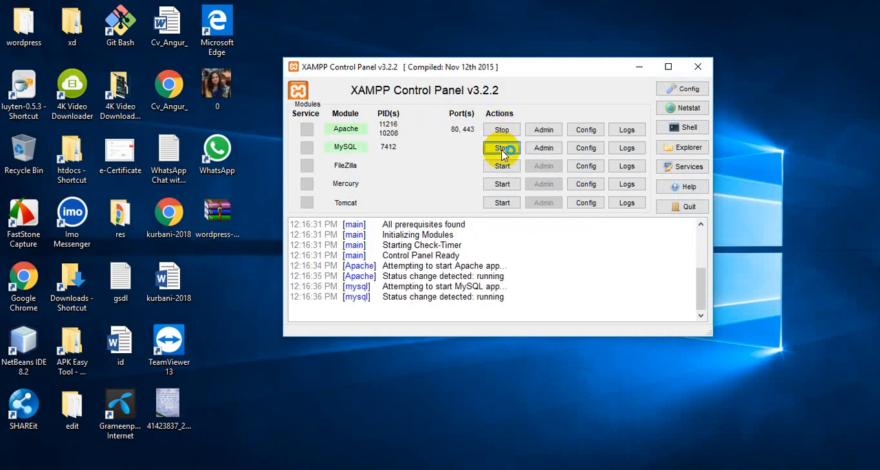
# Step: Switch to Chrome and load localhost in a new tab
pyautogui.moveTo(378, 469)
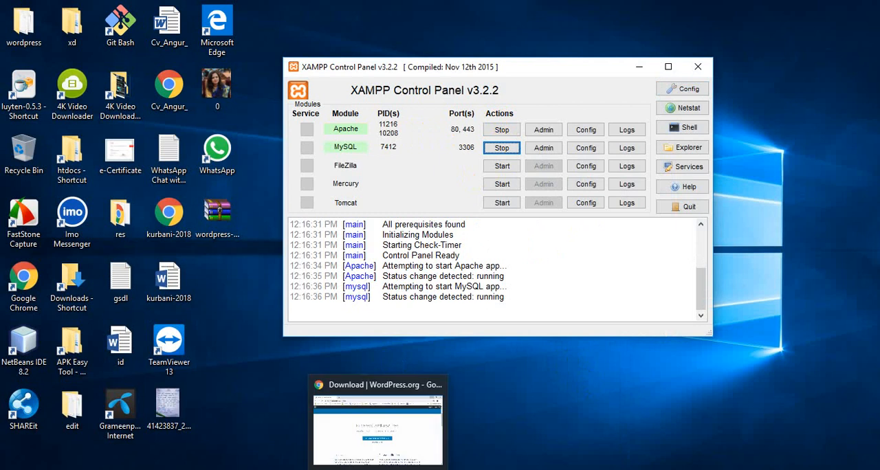
pyautogui.click(378, 469)
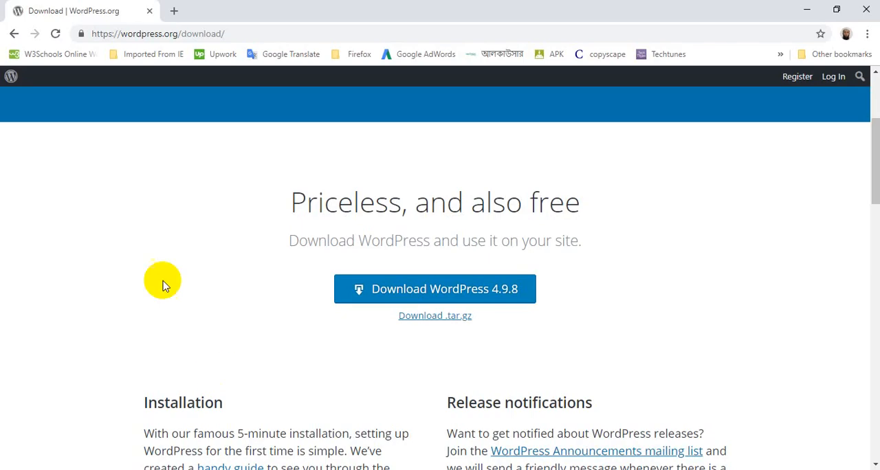
pyautogui.click(176, 12)
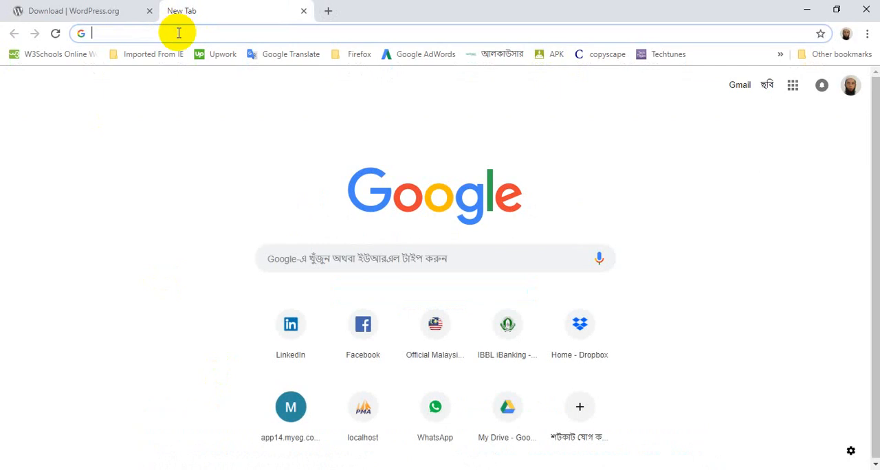
pyautogui.write('l')
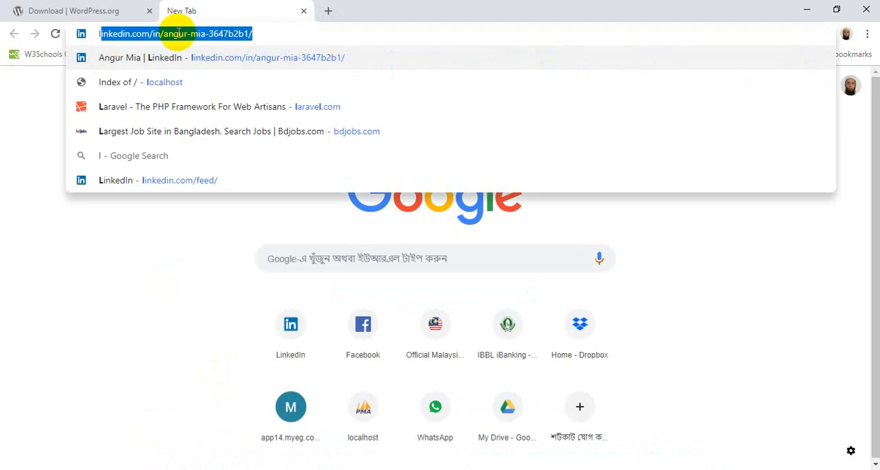
pyautogui.write('ocalhost')
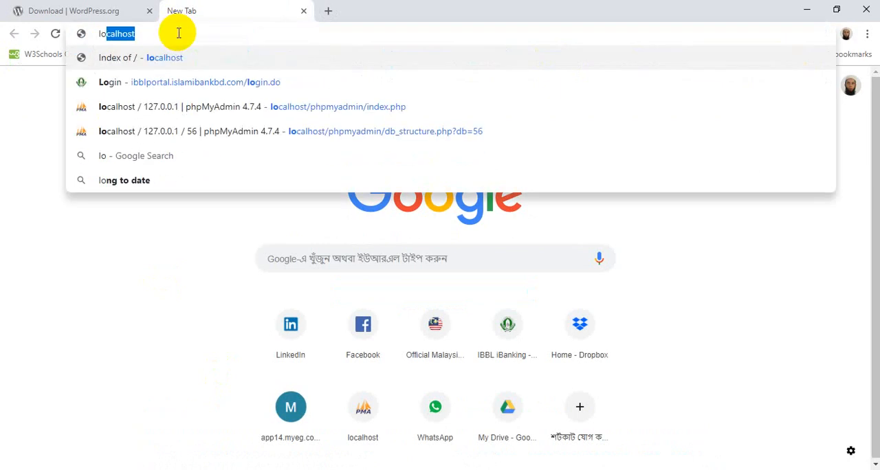
pyautogui.press('Return')
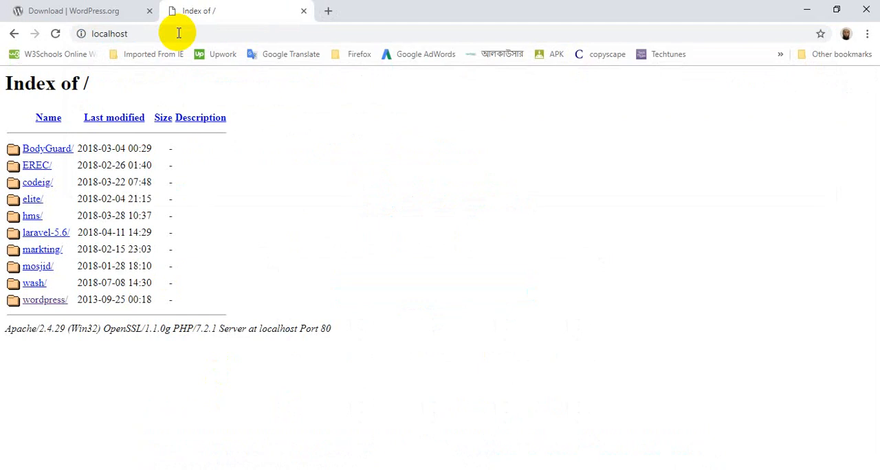
# Step: Open the wordpress directory from the localhost index and continue its setup in English (United States)
pyautogui.click(48, 305)
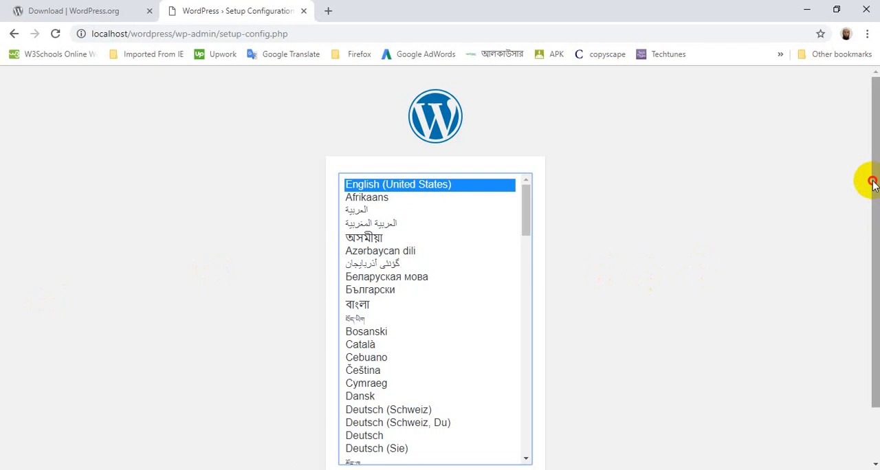
pyautogui.moveTo(873, 186); pyautogui.dragTo(875, 221)
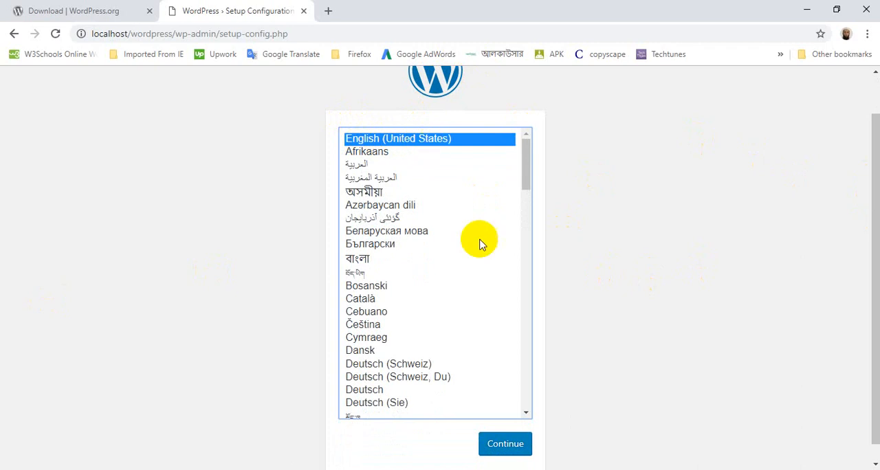
pyautogui.click(507, 445)
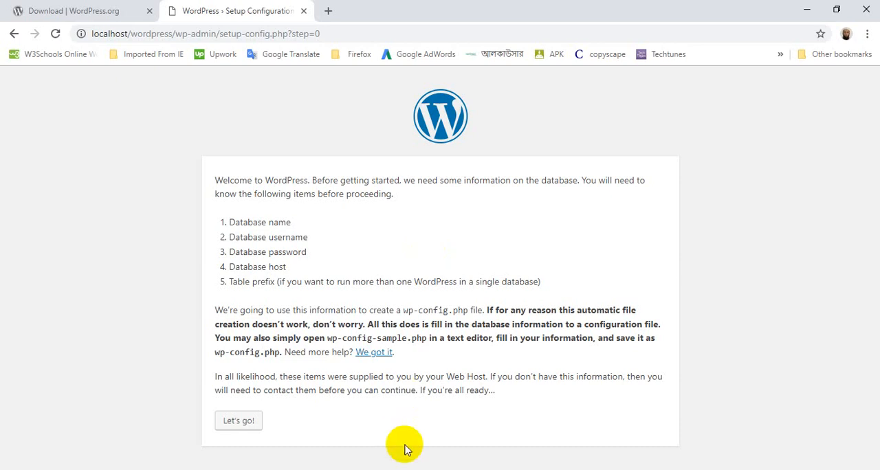
# Step: Open phpMyAdmin from the MySQL module in the XAMPP Control Panel and create a database named wordpress
pyautogui.click(410, 469)
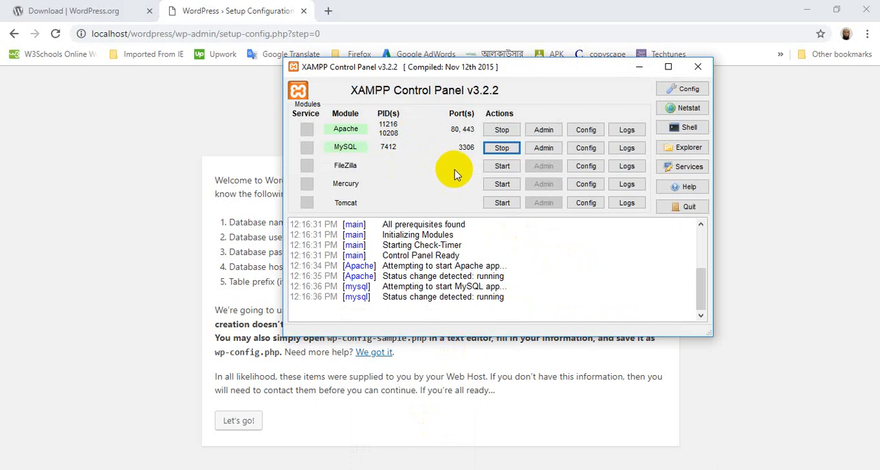
pyautogui.click(543, 149)
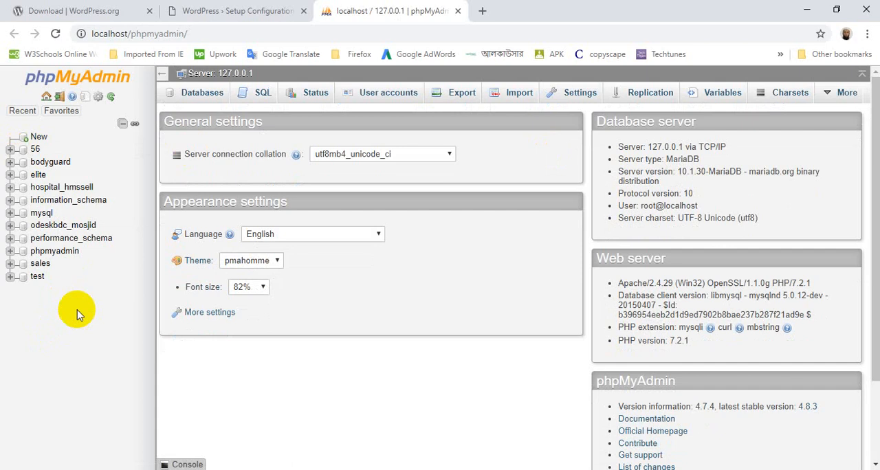
pyautogui.click(40, 138)
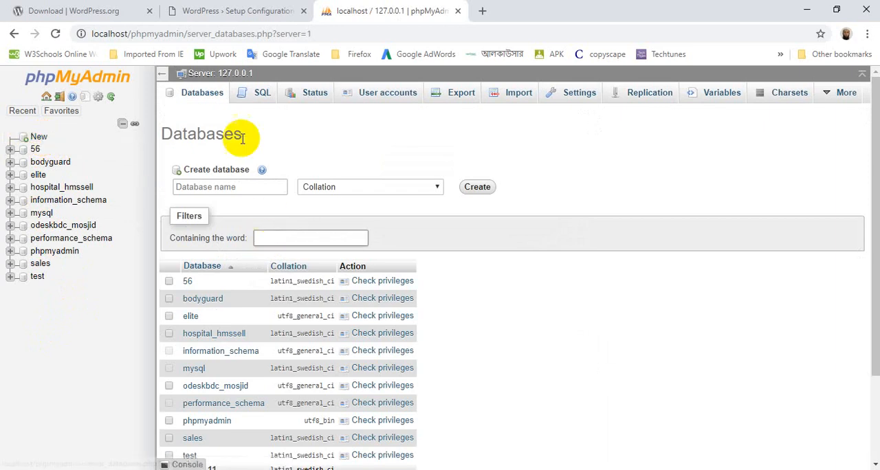
pyautogui.click(239, 187)
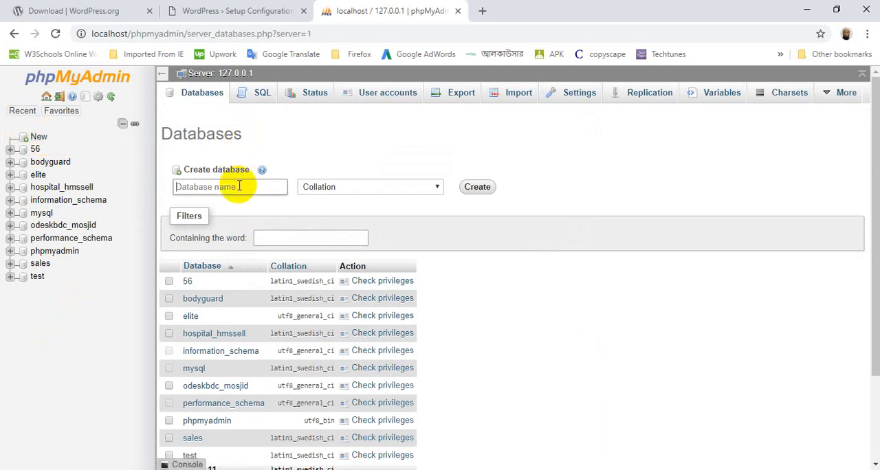
pyautogui.write('wordpress')
pyautogui.click(477, 186)
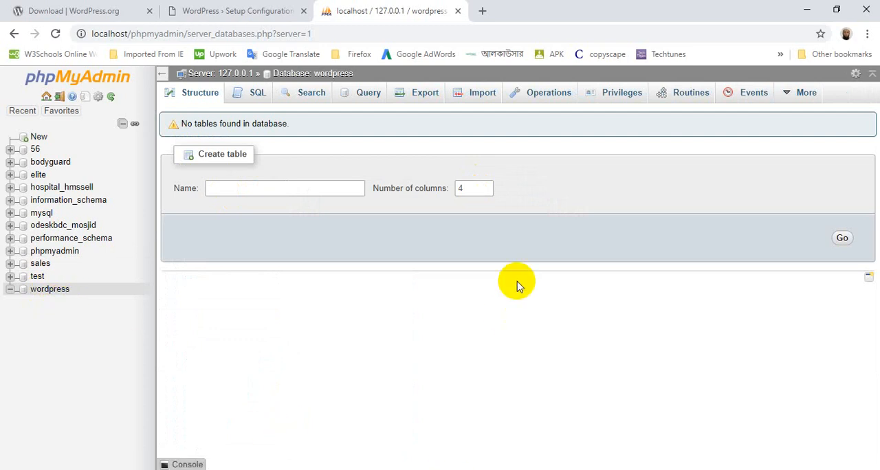
# Step: Display the user privileges of the wordpress database to check its user names and hosts
pyautogui.click(625, 97)
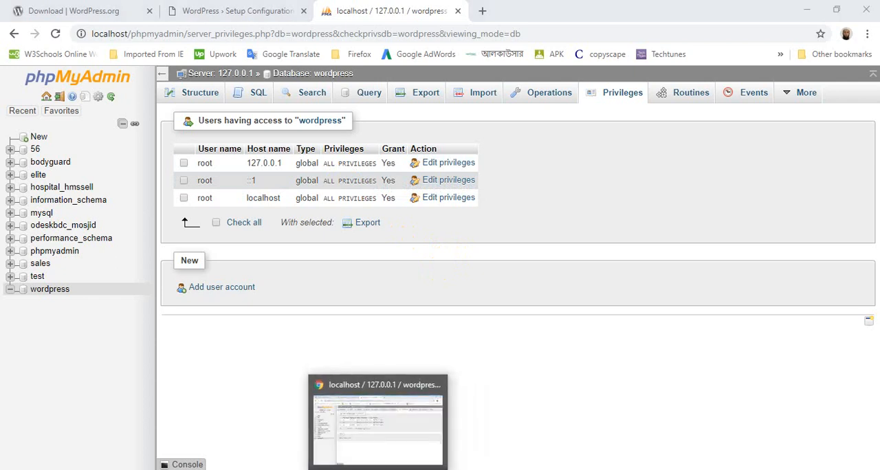
pyautogui.click(373, 382)
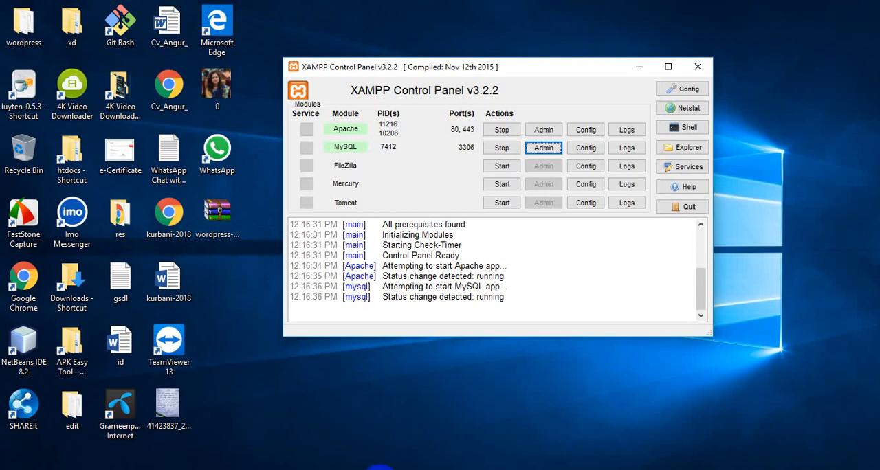
pyautogui.click(316, 469)
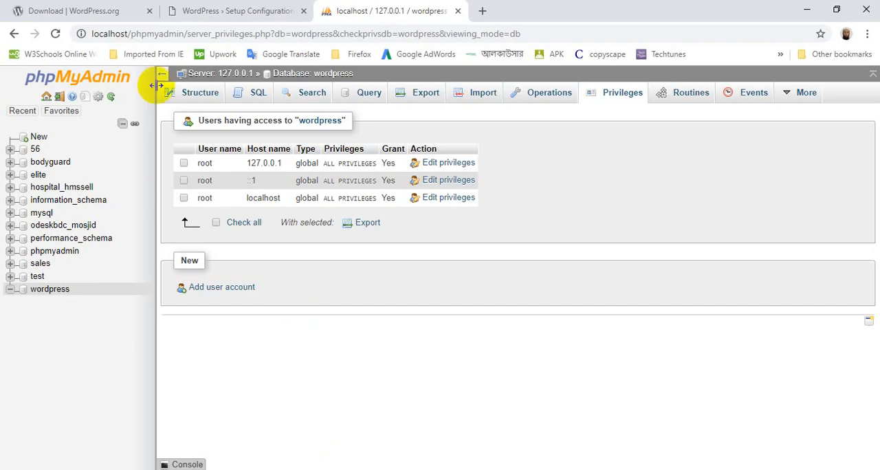
# Step: Return to the WordPress setup page, proceed to the database connection form, and set the database username to root
pyautogui.click(231, 12)
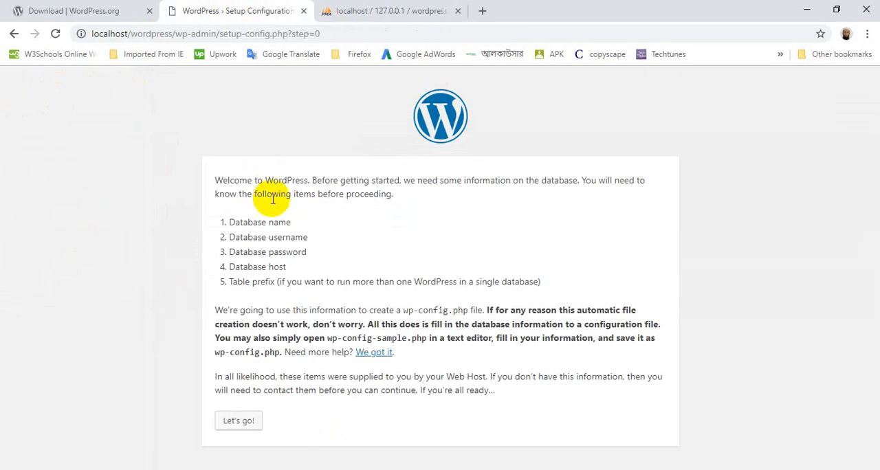
pyautogui.click(235, 422)
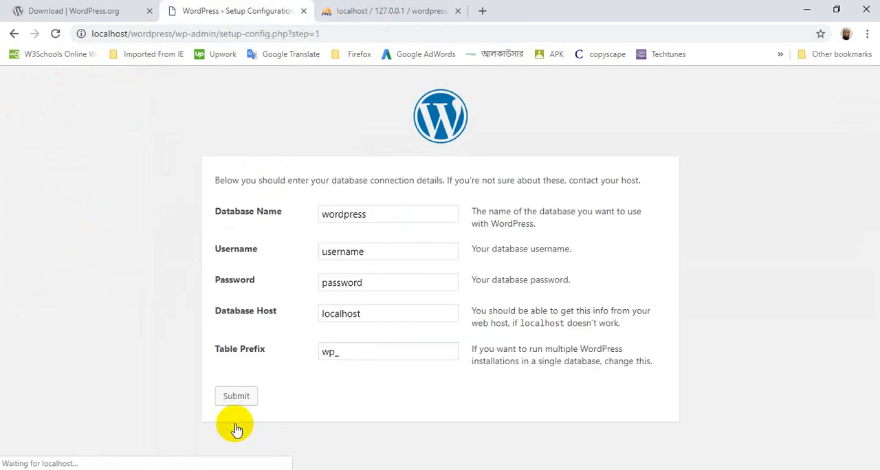
pyautogui.click(373, 217)
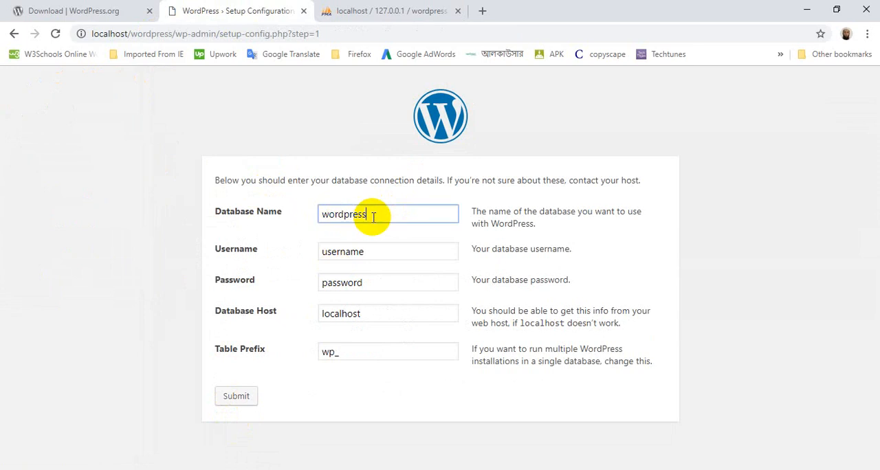
pyautogui.click(372, 252)
pyautogui.press('BackSpace')
pyautogui.press('BackSpace')
pyautogui.press('BackSpace')
pyautogui.press('BackSpace')
pyautogui.press('BackSpace')
pyautogui.press('BackSpace')
pyautogui.press('BackSpace')
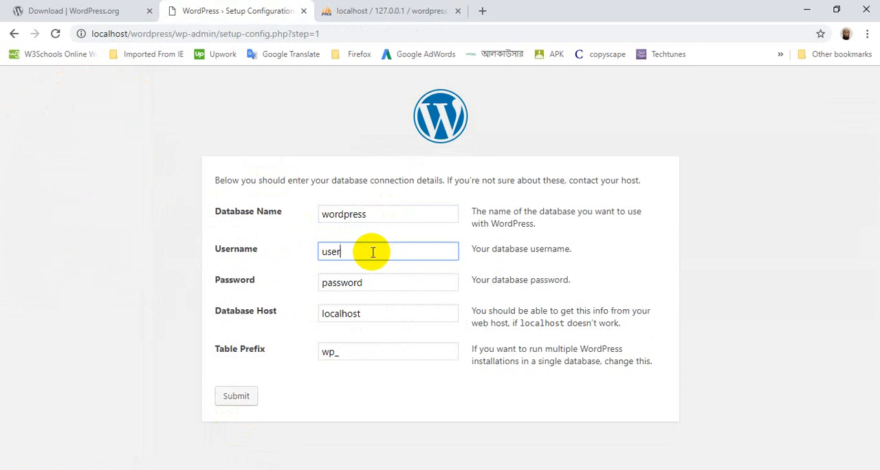
pyautogui.press('BackSpace')
pyautogui.write('root')
# Step: Leave the database password empty and submit the connection details
pyautogui.click(369, 283)
pyautogui.press('BackSpace')
pyautogui.press('BackSpace')
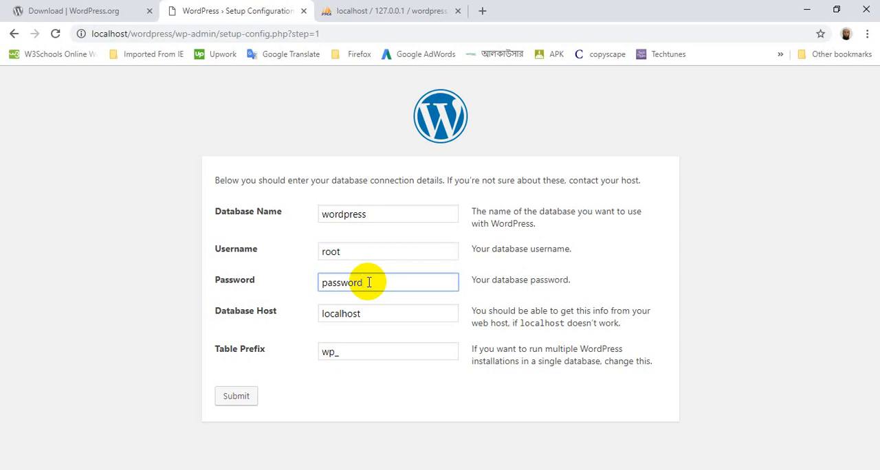
pyautogui.press('BackSpace')
pyautogui.press('BackSpace')
pyautogui.press('BackSpace')
pyautogui.press('BackSpace')
pyautogui.press('BackSpace')
pyautogui.press('BackSpace')
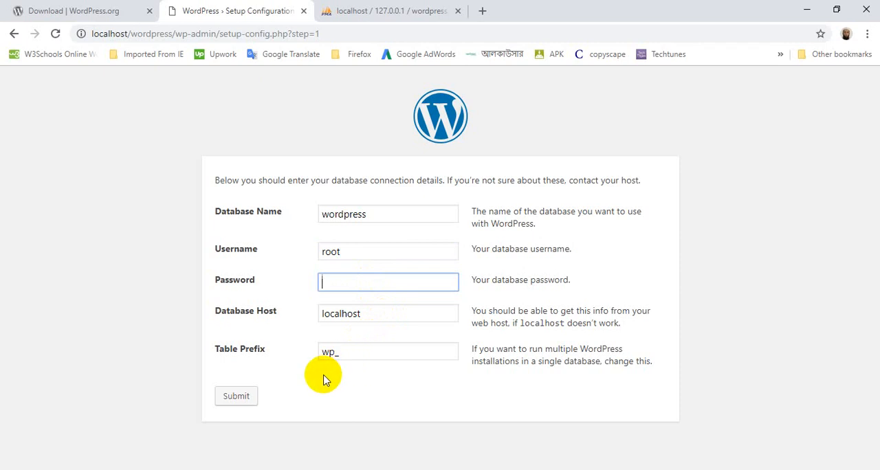
pyautogui.click(245, 398)
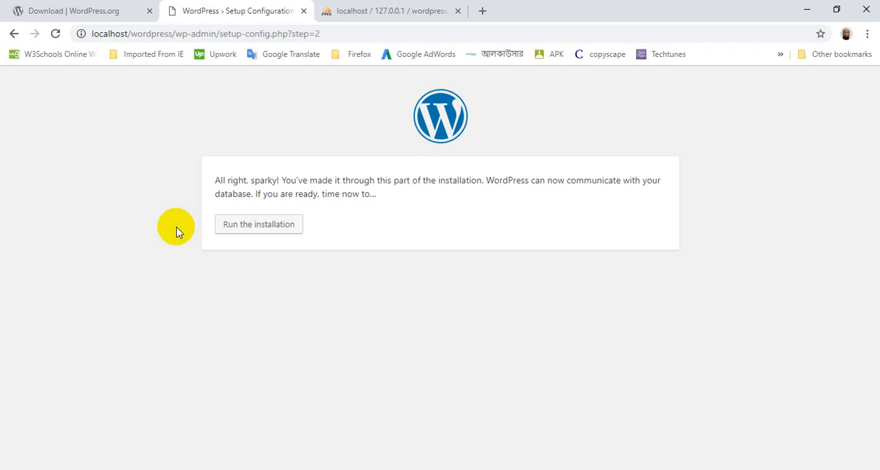
# Step: Run the WordPress installation and set the site title to "Wordpress Bangla"
pyautogui.click(258, 229)
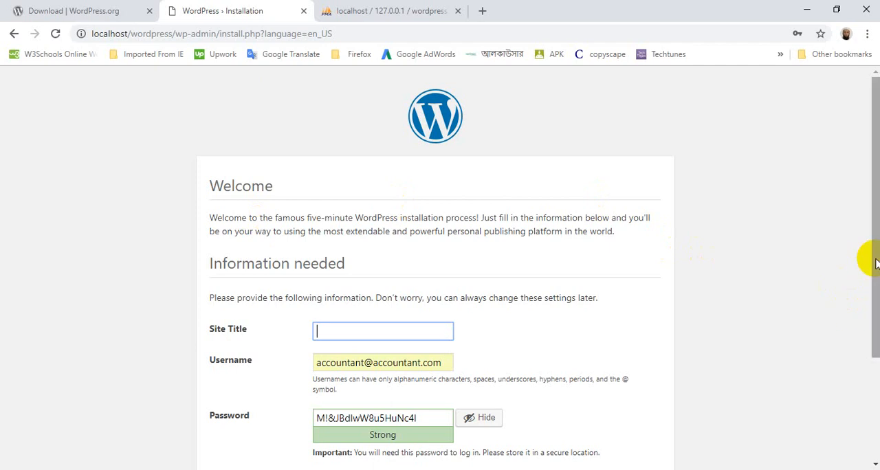
pyautogui.moveTo(875, 263); pyautogui.dragTo(876, 311)
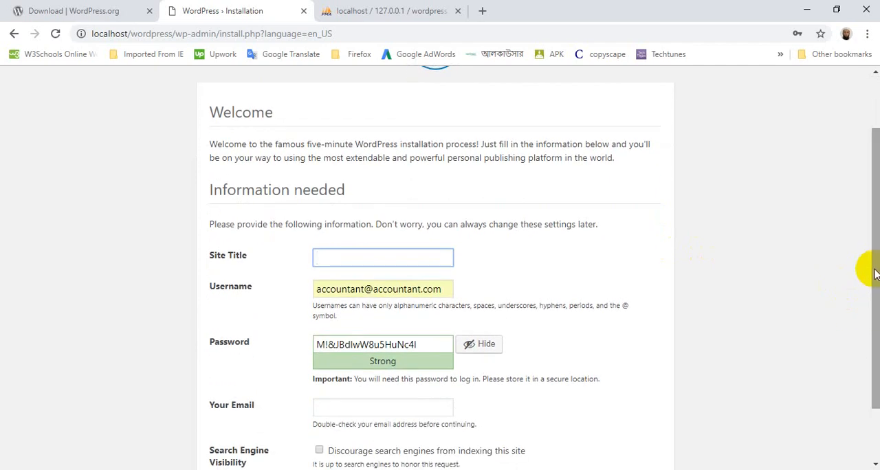
pyautogui.moveTo(875, 274); pyautogui.dragTo(878, 313)
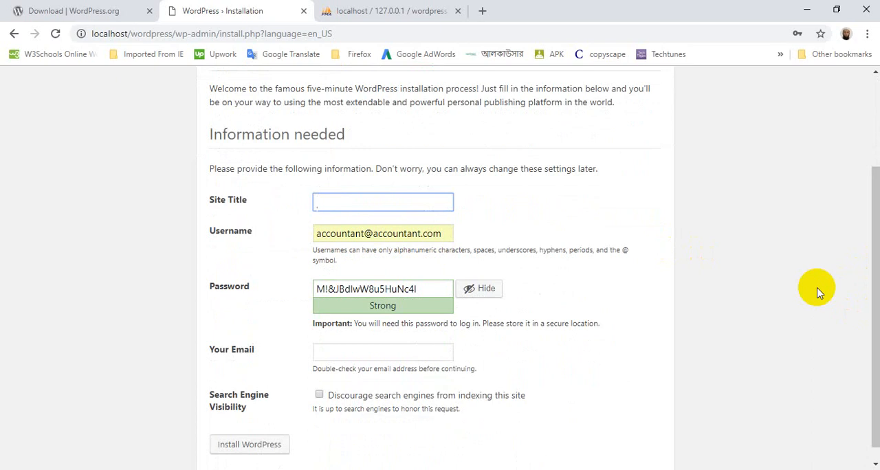
pyautogui.write('Wordpress Bangla')
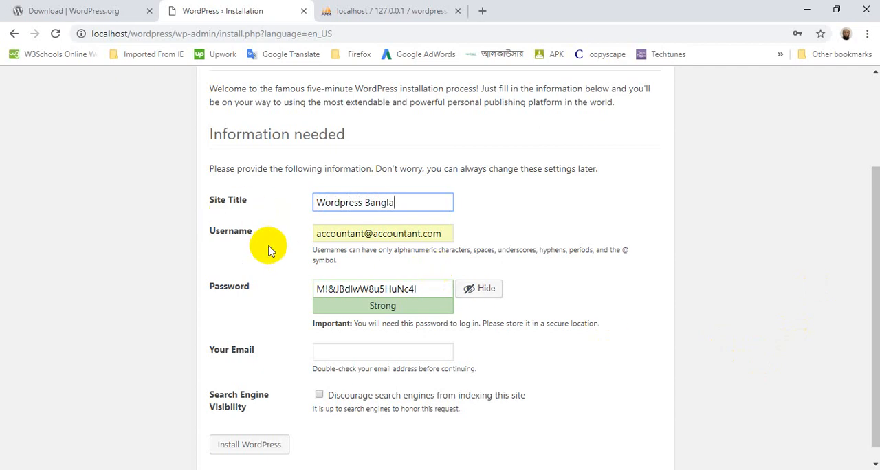
# Step: Replace the prefilled site username with admin
pyautogui.click(445, 234)
pyautogui.press('BackSpace')
pyautogui.press('BackSpace')
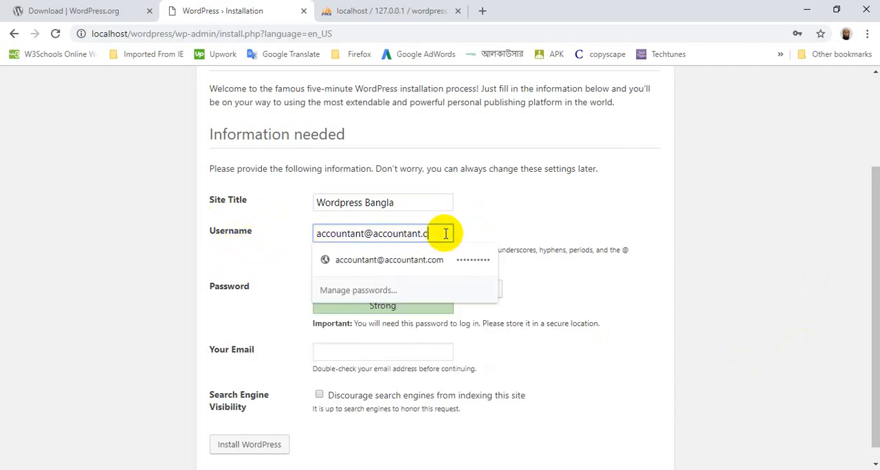
pyautogui.press('BackSpace')
pyautogui.press('BackSpace')
pyautogui.press('BackSpace')
pyautogui.press('BackSpace')
pyautogui.press('BackSpace')
pyautogui.press('BackSpace')
pyautogui.press('BackSpace')
pyautogui.press('BackSpace')
pyautogui.press('BackSpace')
pyautogui.press('BackSpace')
pyautogui.press('BackSpace')
pyautogui.press('BackSpace')
pyautogui.press('BackSpace')
pyautogui.press('BackSpace')
pyautogui.press('BackSpace')
pyautogui.press('BackSpace')
pyautogui.press('BackSpace')
pyautogui.press('BackSpace')
pyautogui.press('BackSpace')
pyautogui.press('BackSpace')
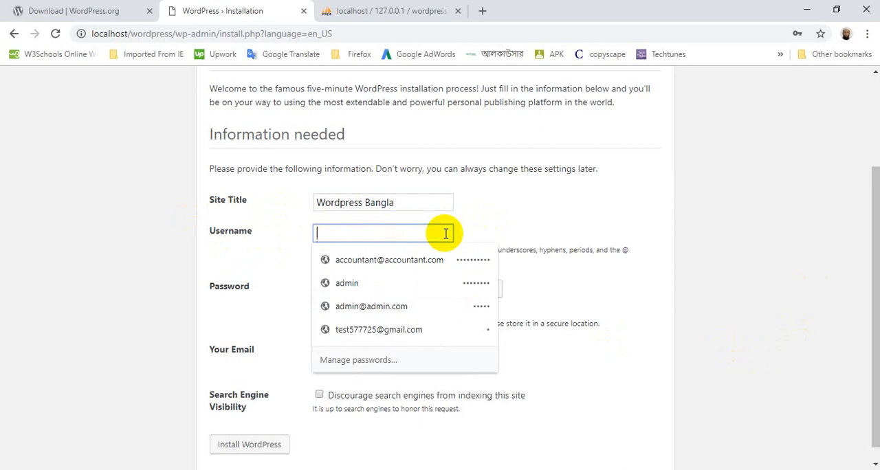
pyautogui.write('admin')
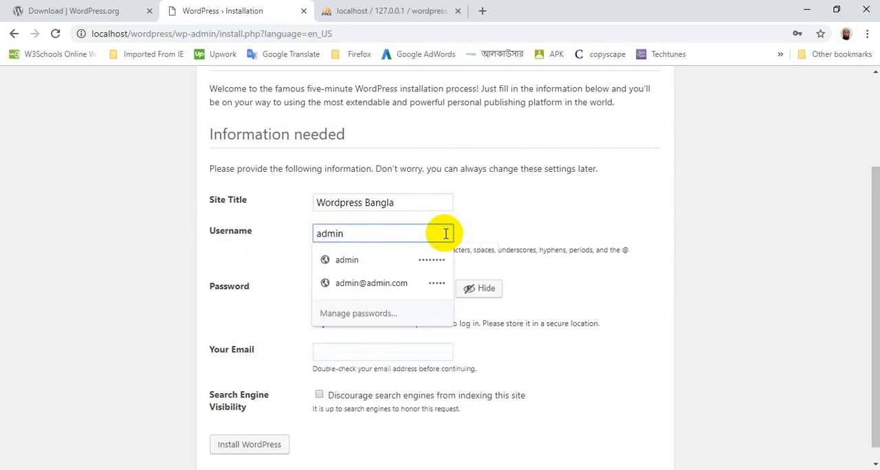
pyautogui.click(277, 258)
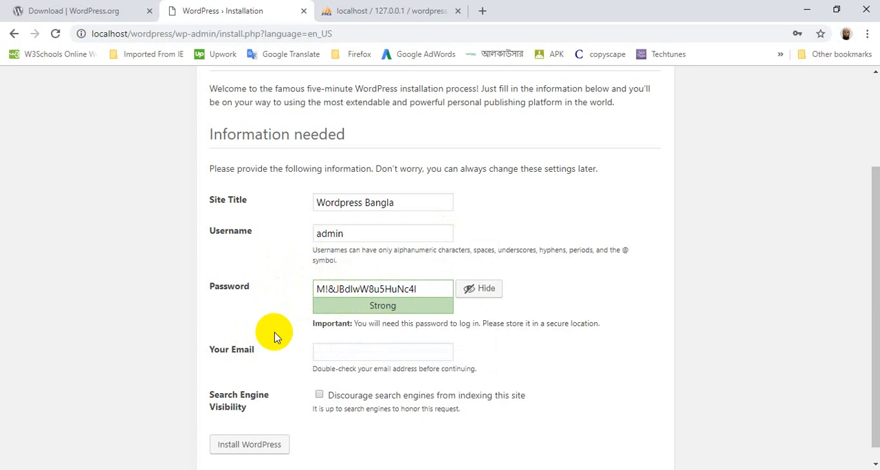
# Step: Replace the generated password with the chosen account password and confirm the use of a weak password
pyautogui.click(434, 292)
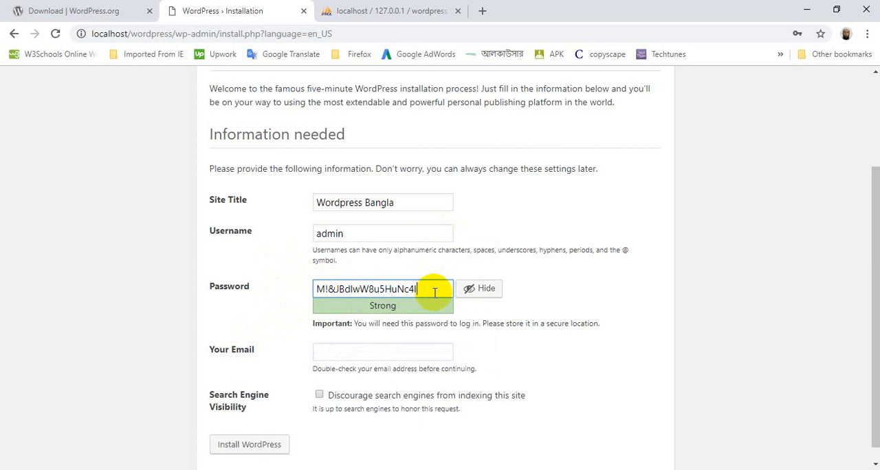
pyautogui.press('BackSpace')
pyautogui.press('BackSpace')
pyautogui.press('BackSpace')
pyautogui.press('BackSpace')
pyautogui.press('BackSpace')
pyautogui.press('BackSpace')
pyautogui.press('BackSpace')
pyautogui.press('BackSpace')
pyautogui.press('BackSpace')
pyautogui.press('BackSpace')
pyautogui.press('BackSpace')
pyautogui.press('BackSpace')
pyautogui.press('BackSpace')
pyautogui.press('BackSpace')
pyautogui.press('BackSpace')
pyautogui.press('BackSpace')
pyautogui.press('BackSpace')
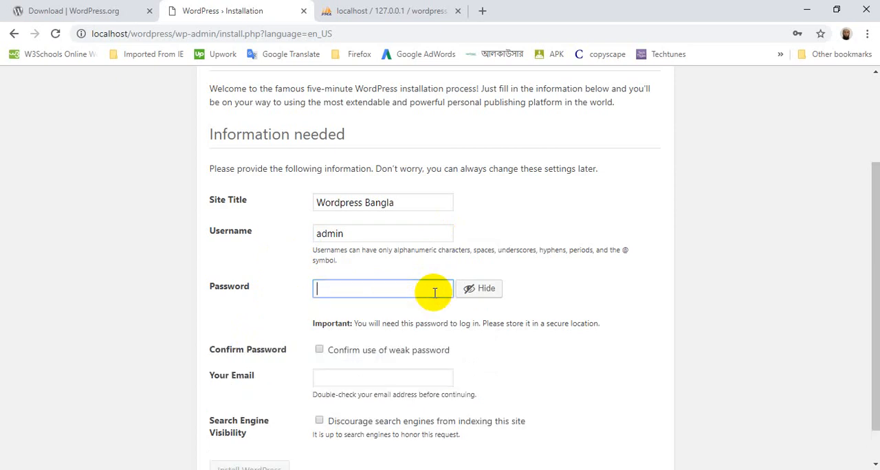
pyautogui.write('admin')
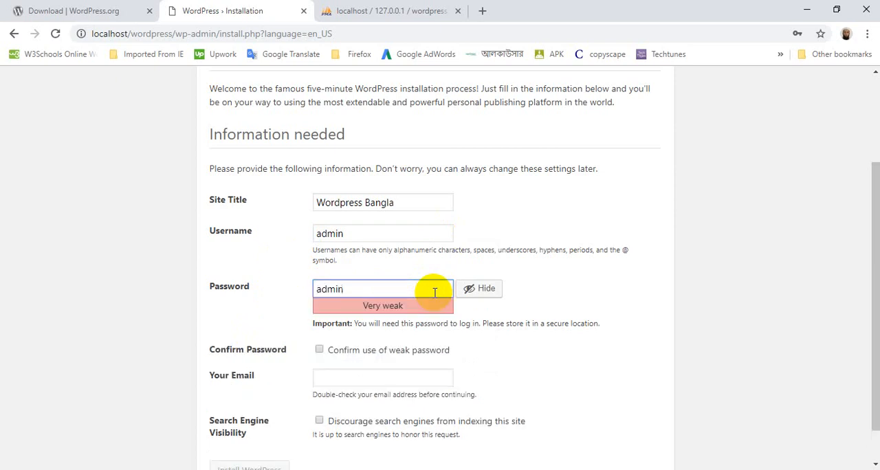
pyautogui.write('123')
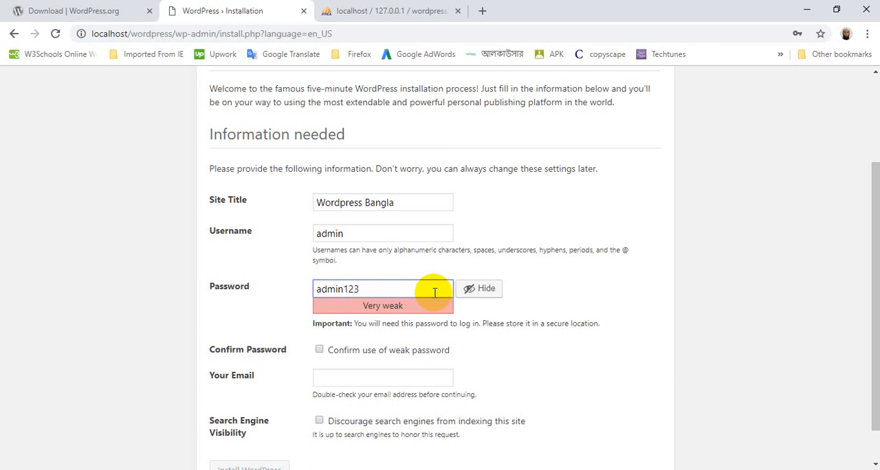
pyautogui.click(265, 318)
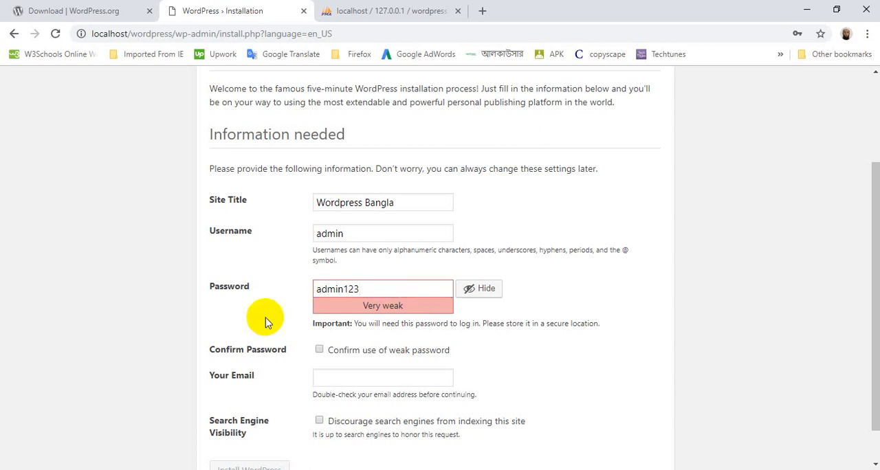
pyautogui.click(320, 351)
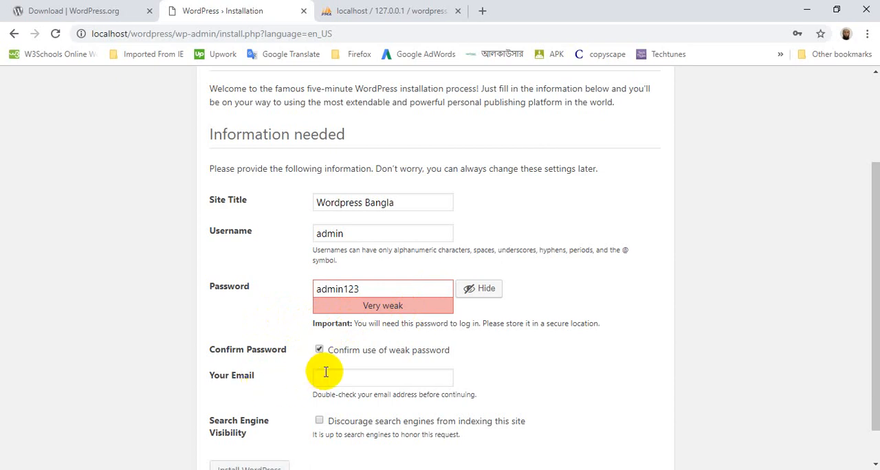
# Step: Fill in the site administrator's e-mail address
pyautogui.click(326, 372)
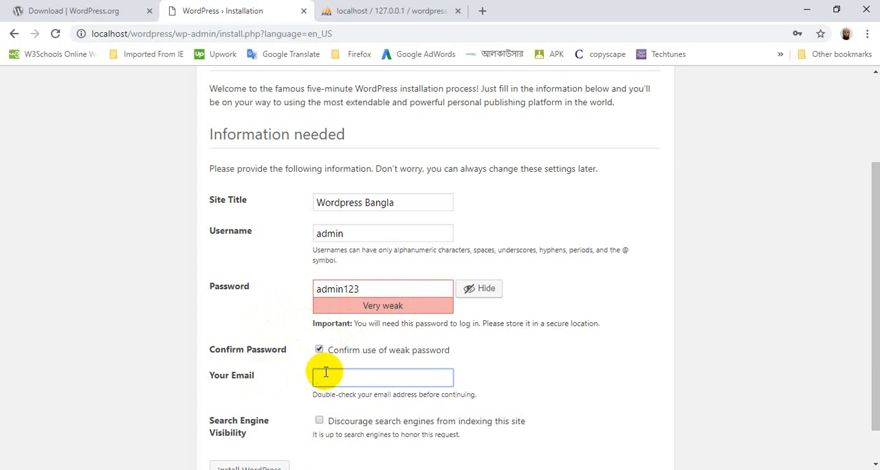
pyautogui.write('i')
pyautogui.press('BackSpace')
pyautogui.write('t')
pyautogui.press('BackSpace')
pyautogui.press('BackSpace')
pyautogui.press('BackSpace')
pyautogui.press('BackSpace')
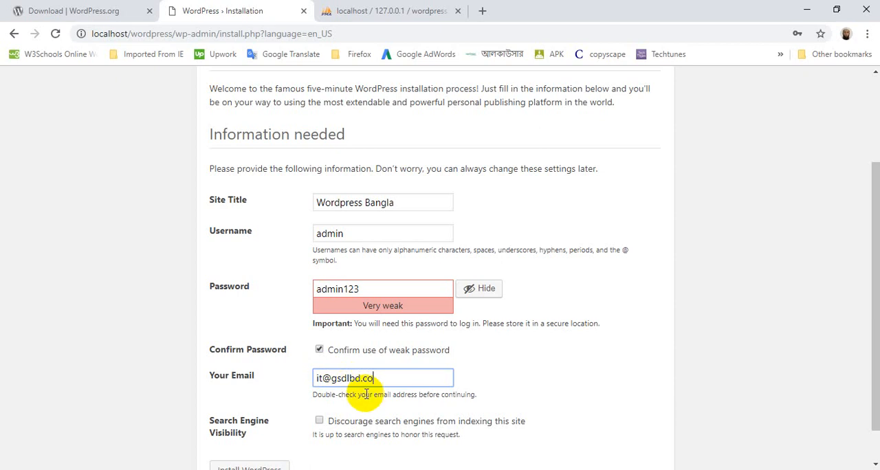
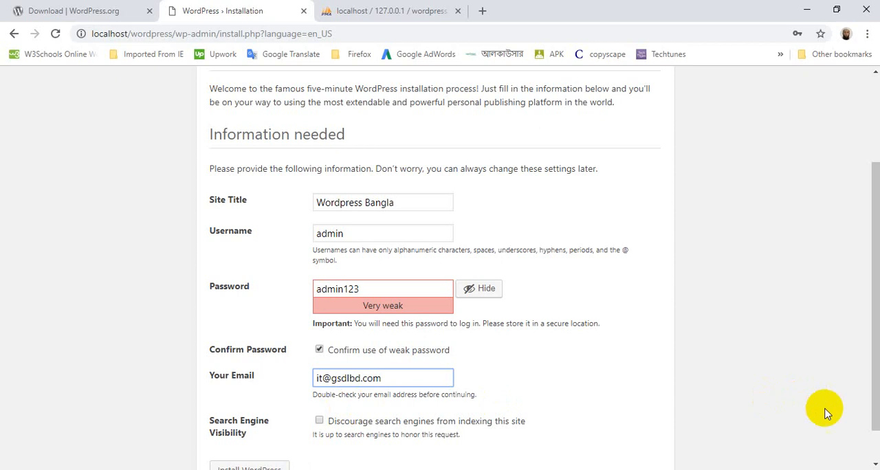
# Step: Discourage search engines from indexing the site and install WordPress
pyautogui.click(874, 464)
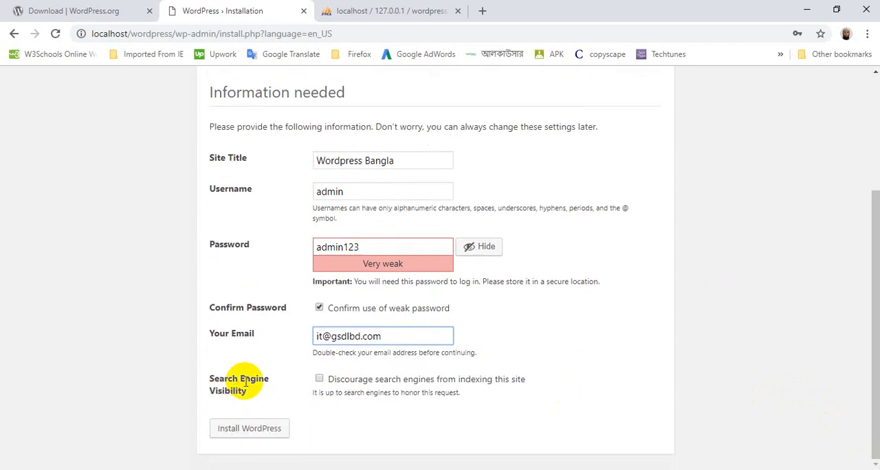
pyautogui.click(319, 379)
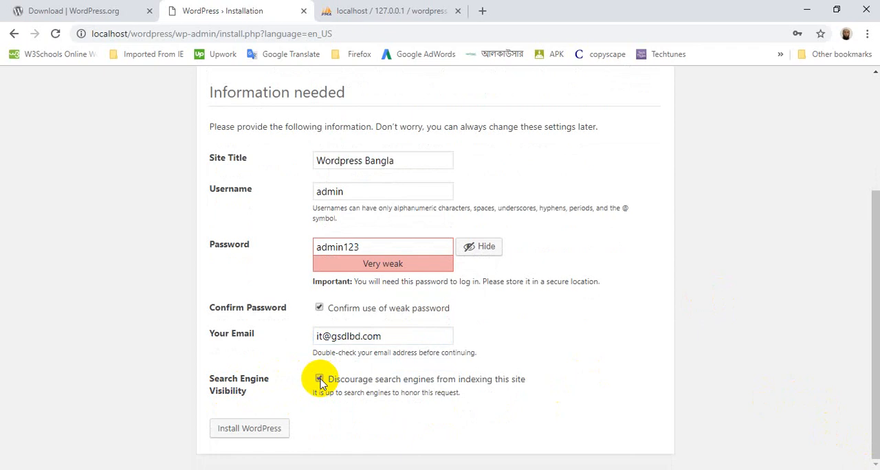
pyautogui.click(257, 429)
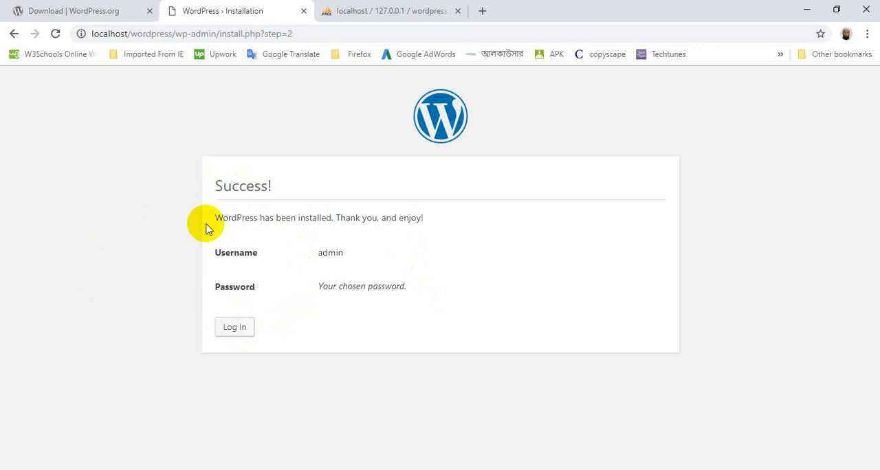
# Step: Open the WordPress login page and replace the prefilled username with admin
pyautogui.click(235, 328)
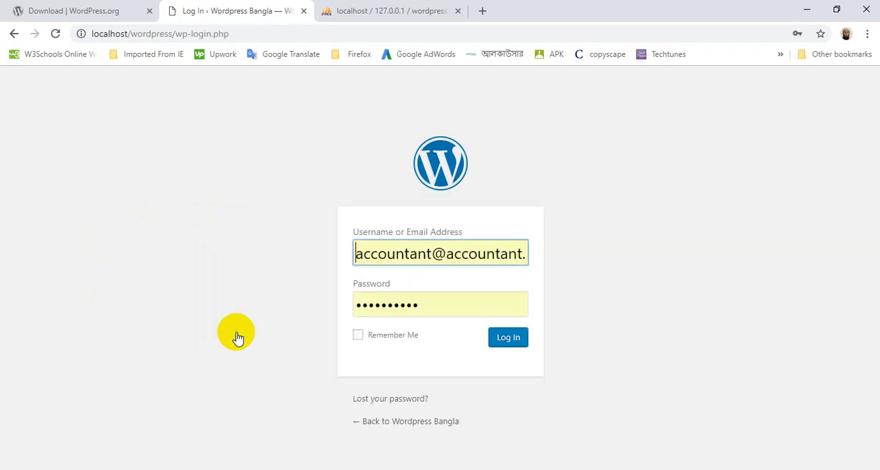
pyautogui.click(526, 254)
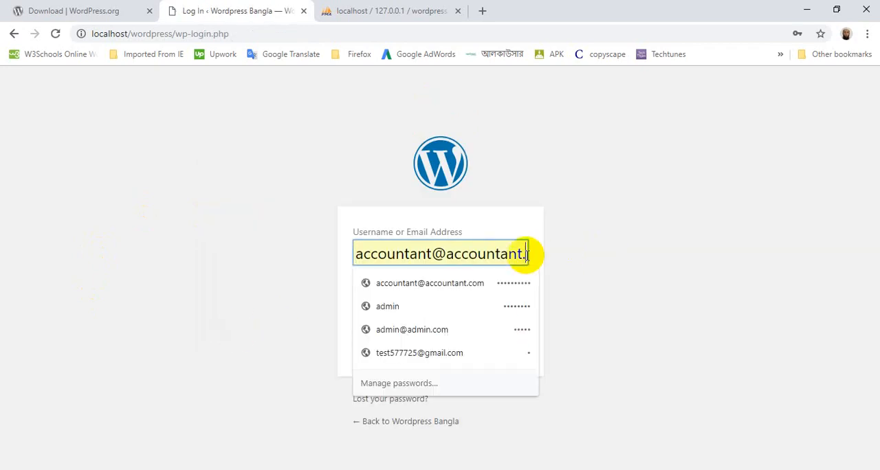
pyautogui.press('BackSpace')
pyautogui.press('BackSpace')
pyautogui.press('BackSpace')
pyautogui.press('BackSpace')
pyautogui.press('BackSpace')
pyautogui.press('BackSpace')
pyautogui.press('BackSpace')
pyautogui.press('BackSpace')
pyautogui.press('BackSpace')
pyautogui.press('BackSpace')
pyautogui.press('BackSpace')
pyautogui.press('BackSpace')
pyautogui.press('BackSpace')
pyautogui.press('BackSpace')
pyautogui.press('BackSpace')
pyautogui.press('BackSpace')
pyautogui.press('BackSpace')
pyautogui.press('BackSpace')
pyautogui.press('BackSpace')
pyautogui.press('BackSpace')
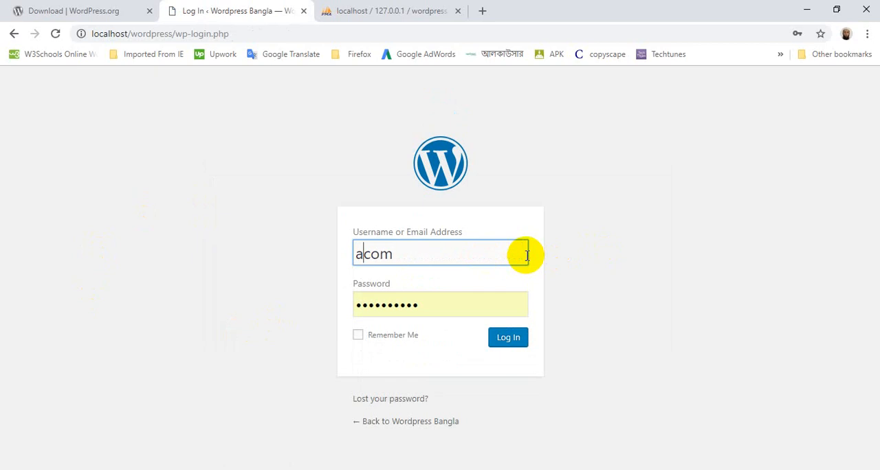
pyautogui.press('BackSpace')
pyautogui.press('Right')
pyautogui.press('Right')
pyautogui.press('Right')
pyautogui.press('BackSpace')
pyautogui.press('BackSpace')
pyautogui.press('BackSpace')
pyautogui.write('a')
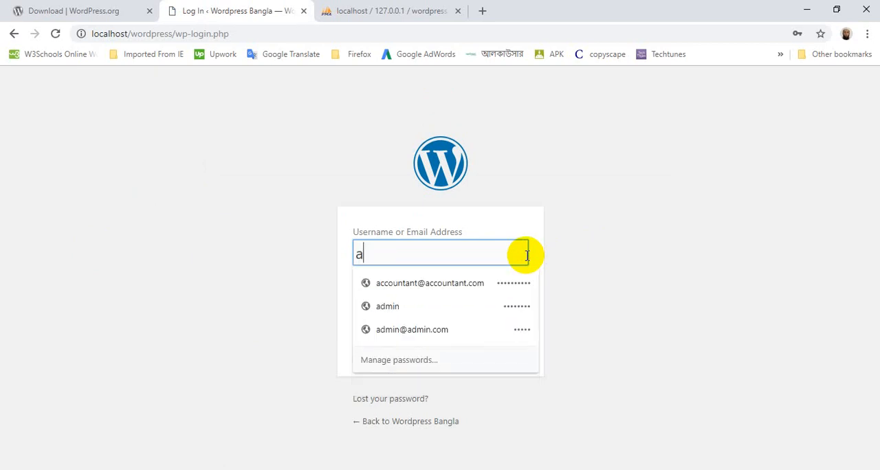
pyautogui.write('dmin')
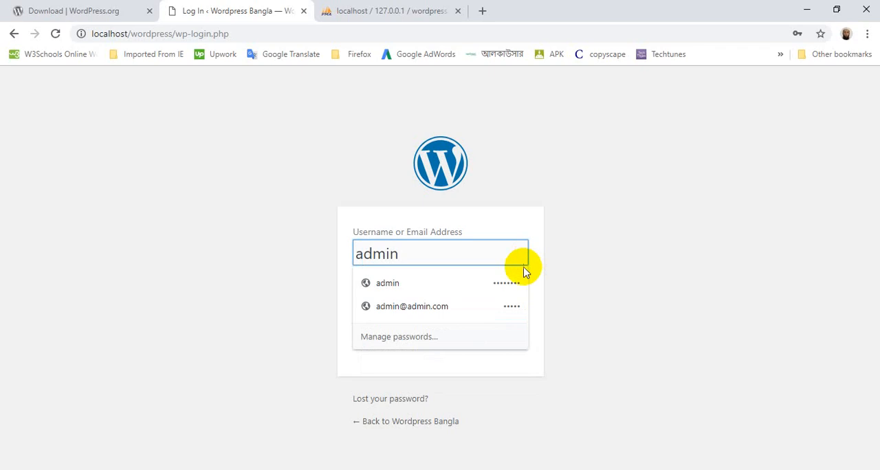
pyautogui.press('Tab')
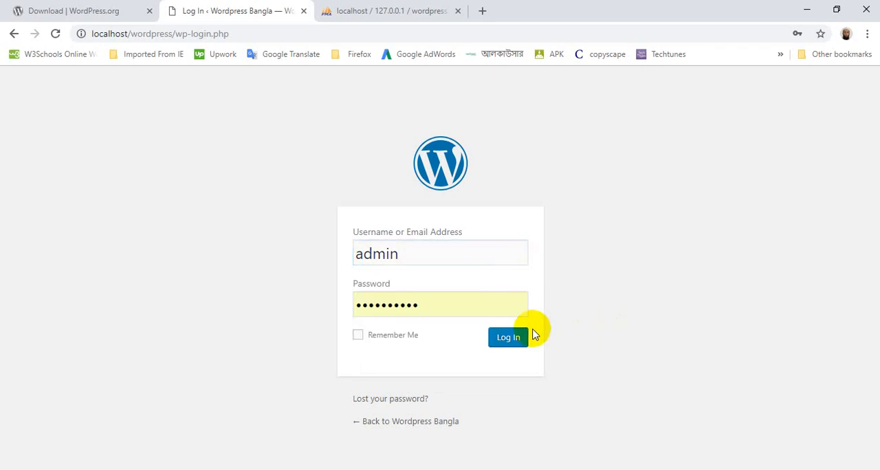
# Step: Replace the prefilled login password with the account password and log in to WordPress
pyautogui.click(434, 309)
pyautogui.press('BackSpace')
pyautogui.press('BackSpace')
pyautogui.press('BackSpace')
pyautogui.press('BackSpace')
pyautogui.press('BackSpace')
pyautogui.press('BackSpace')
pyautogui.press('BackSpace')
pyautogui.press('BackSpace')
pyautogui.press('BackSpace')
pyautogui.press('BackSpace')
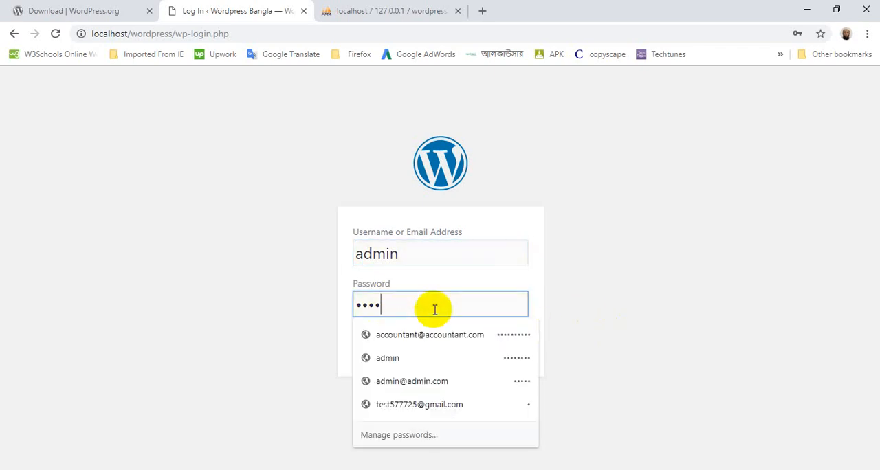
pyautogui.write('admin123')
pyautogui.click(654, 286)
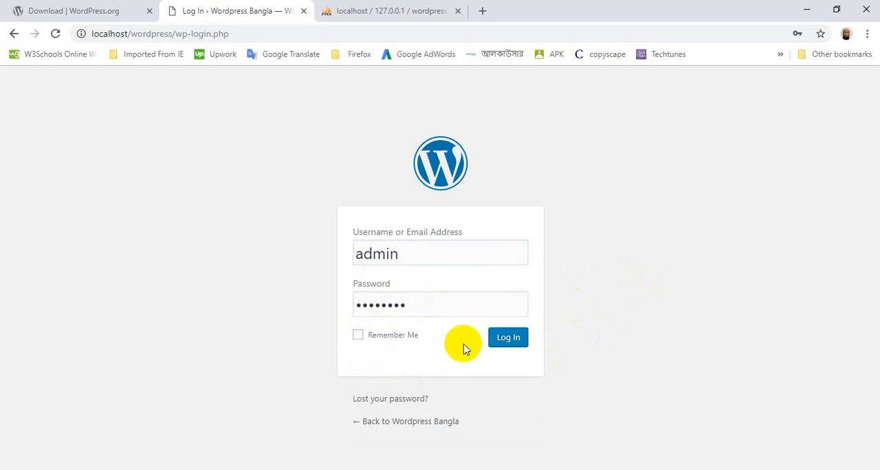
pyautogui.click(516, 343)
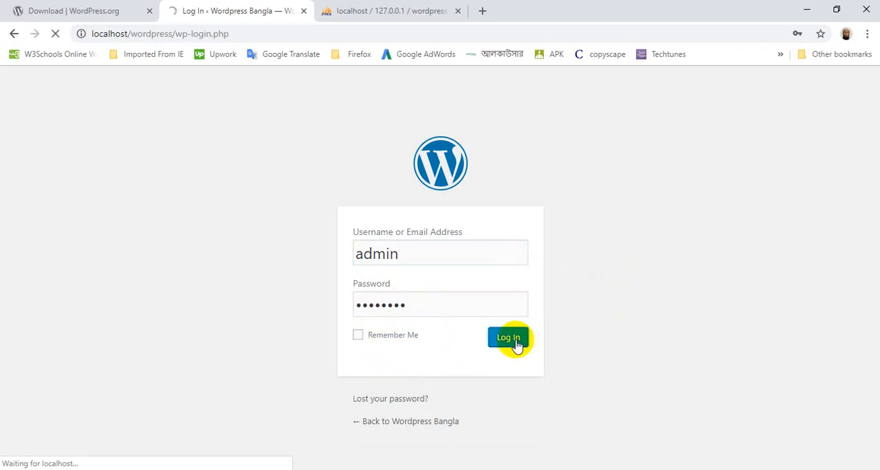